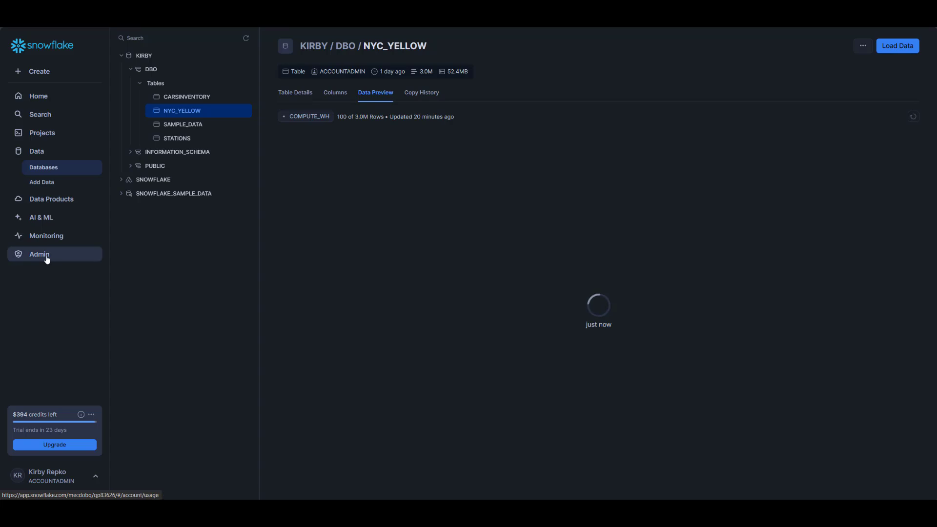
- List Snowflake's warehouses and show the current account's details: Azure, West US 2, Enterprise edition
click(47, 258)
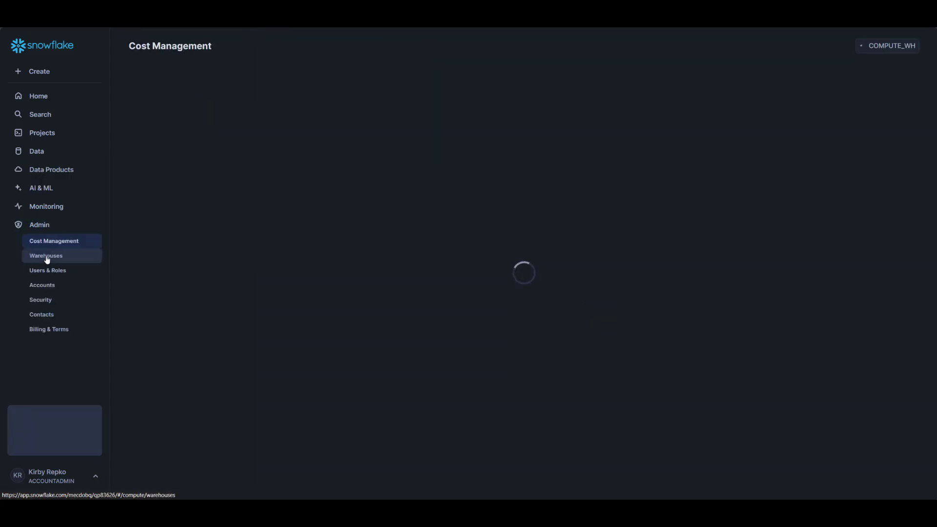
click(54, 263)
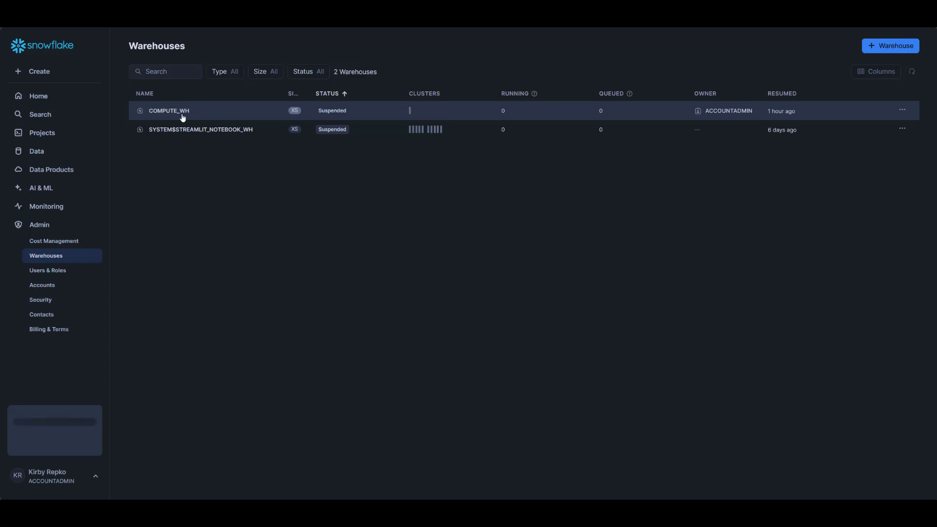
click(95, 480)
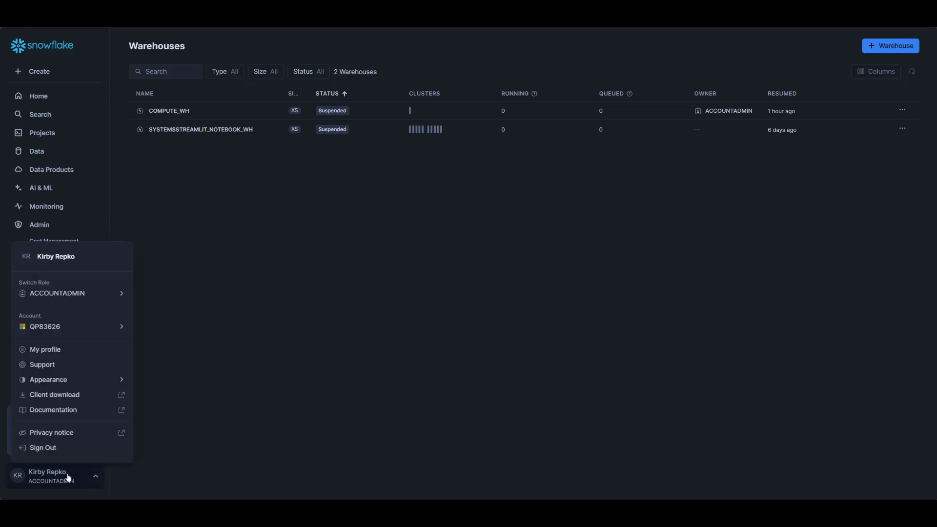
mouse_move(117, 286)
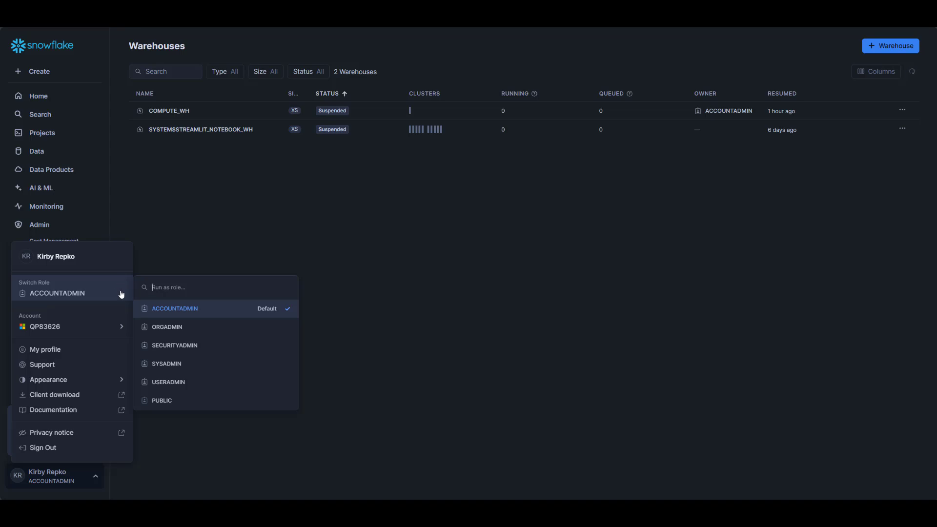
mouse_move(120, 323)
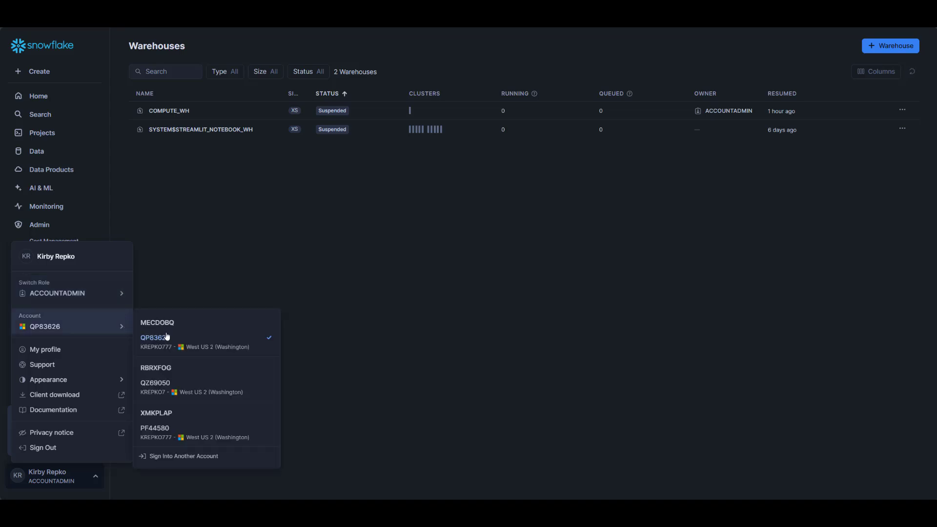
mouse_move(166, 340)
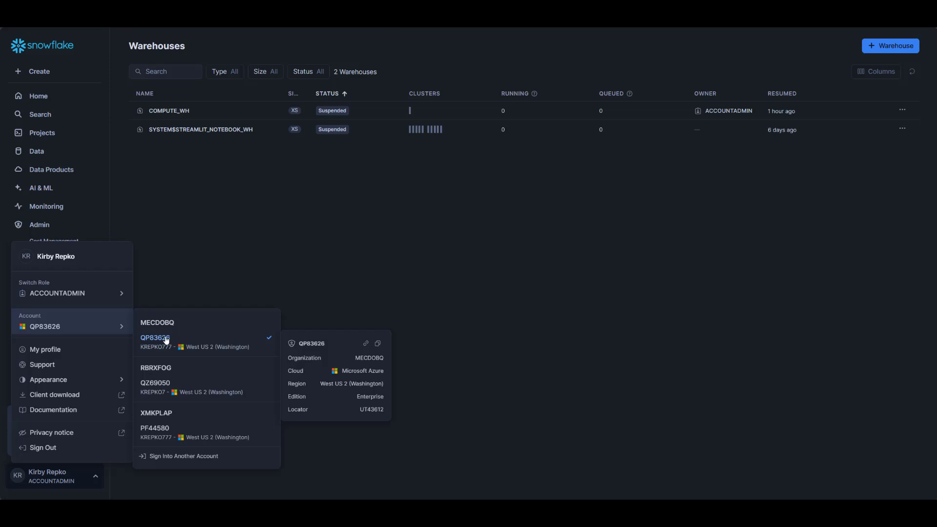
- Copy the Snowflake account URL and start a new Mirrored Snowflake item in Fabric
click(365, 344)
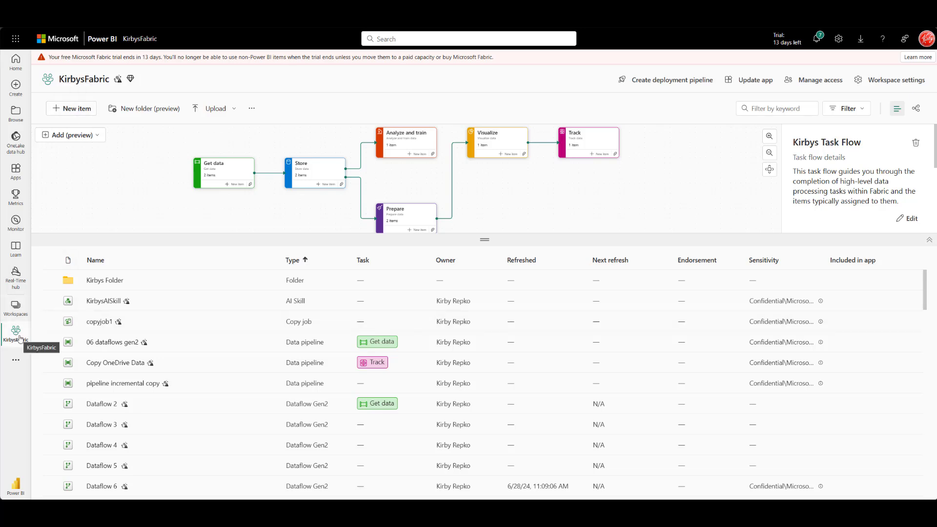
click(76, 112)
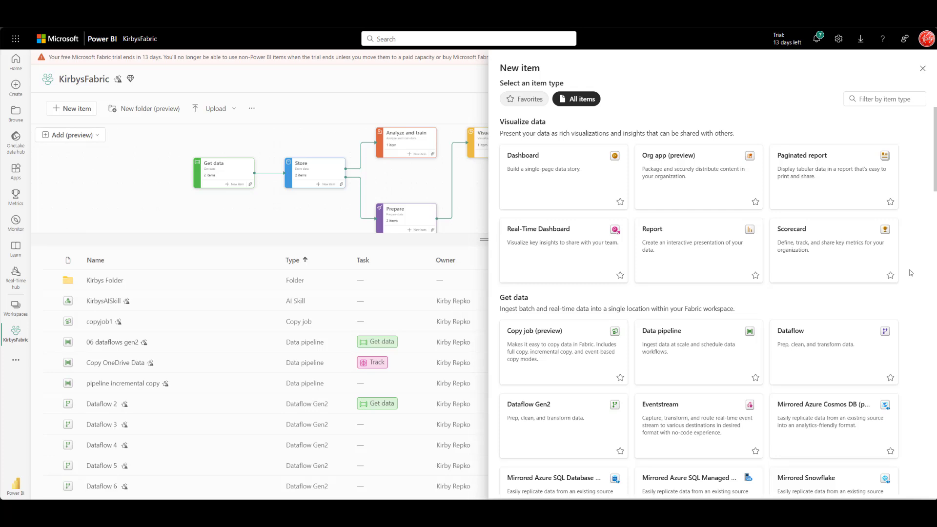
scroll(911, 273, down, 2)
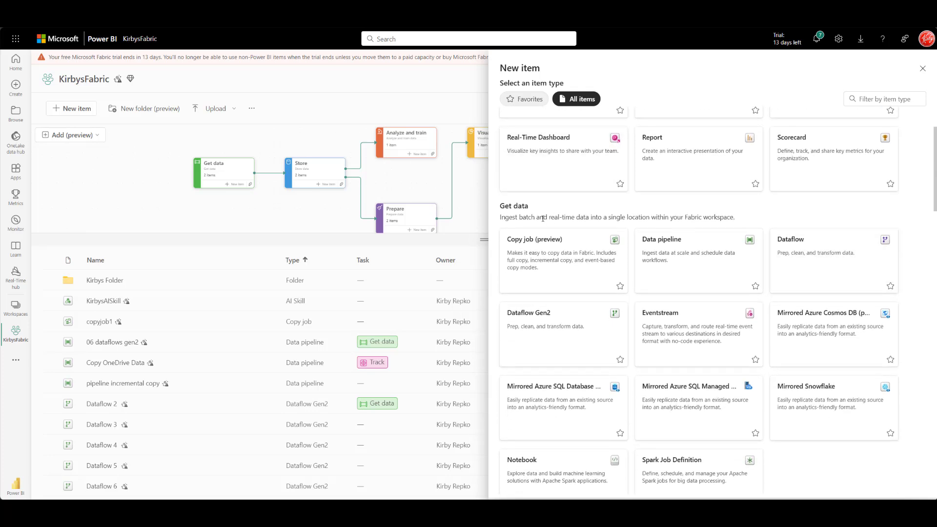
scroll(907, 324, down, 1)
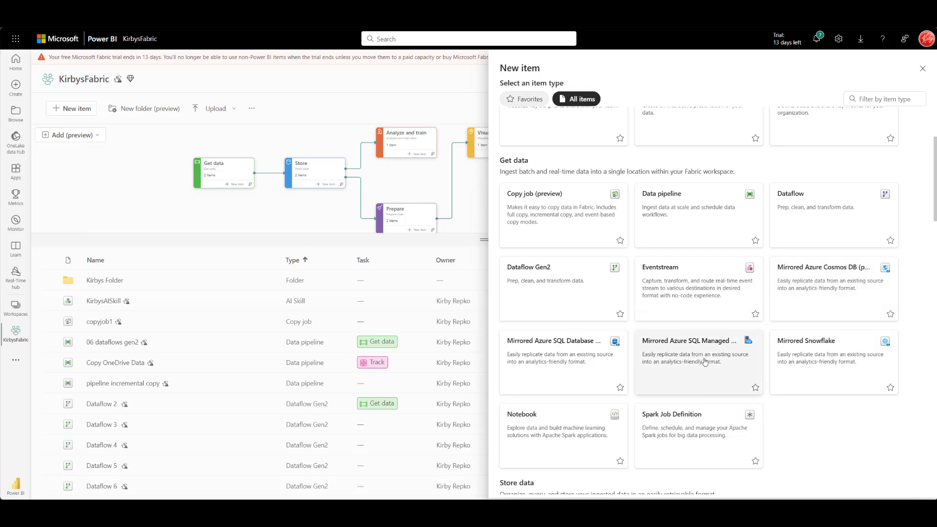
scroll(820, 406, up, 1)
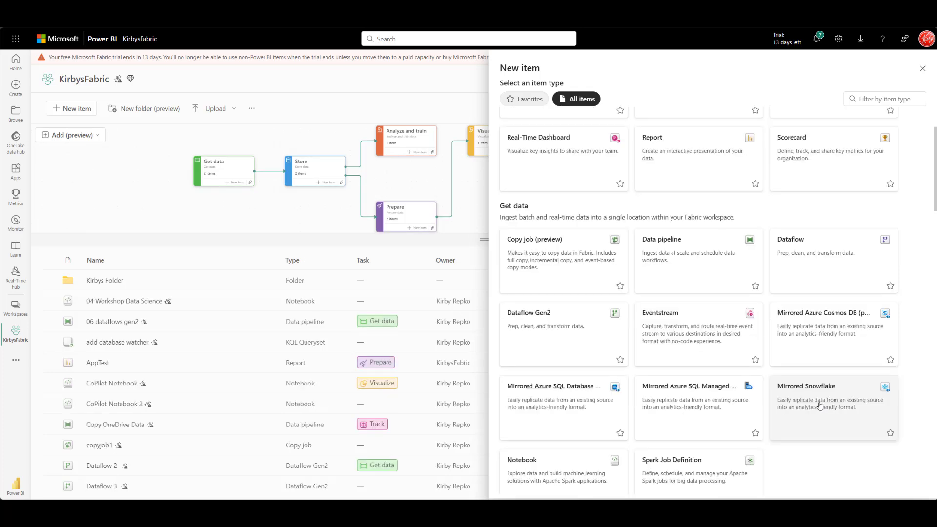
click(820, 406)
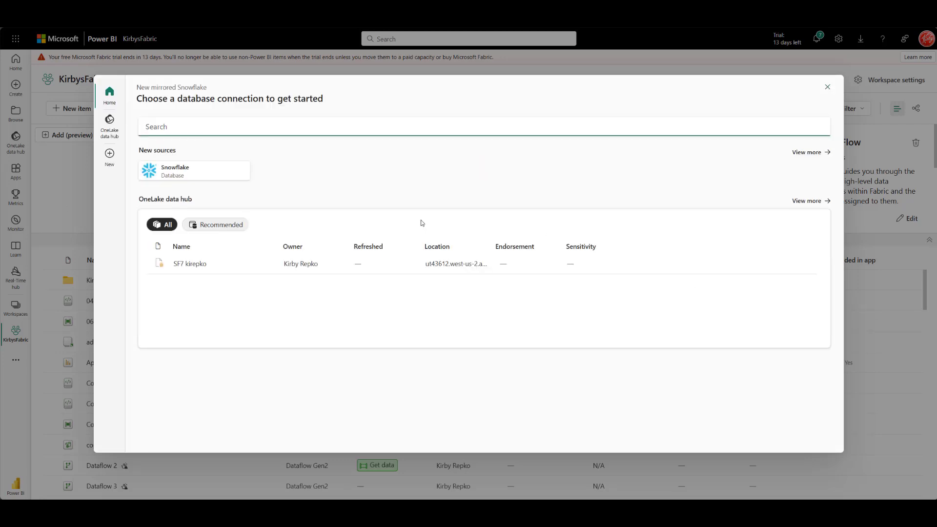
- Connect a Snowflake source using the pasted account server URL and the COMPUTE_WH warehouse
click(190, 179)
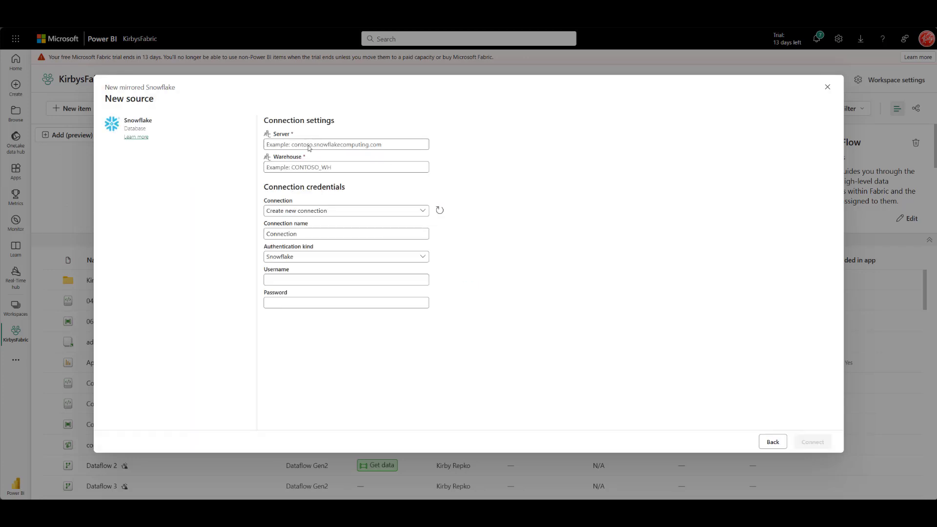
click(309, 145)
text(ut43612.west-us-2.azure.snowflakecomputing.com)
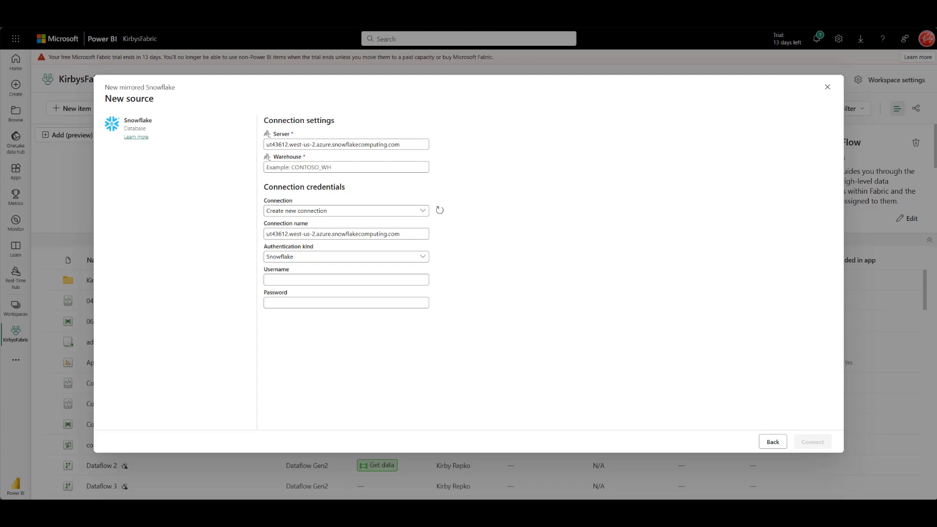
click(344, 168)
text(COMPUTE_WH)
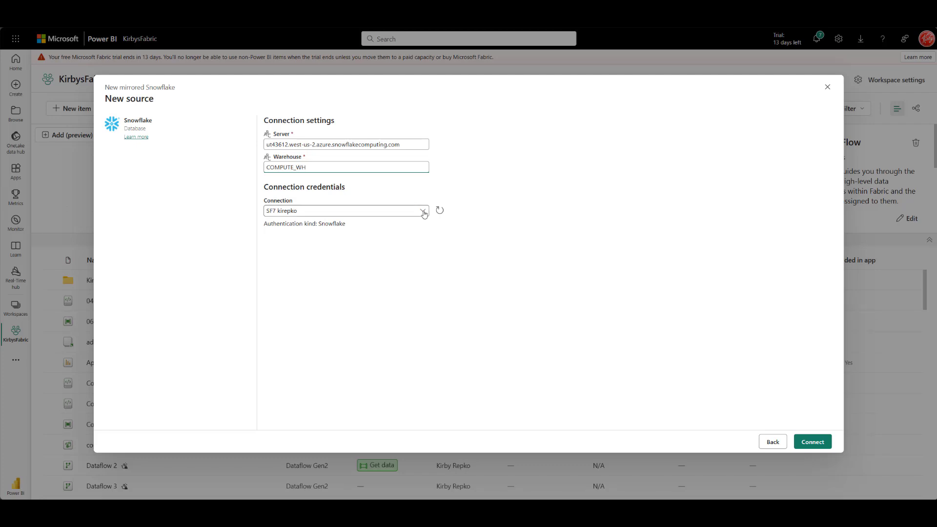
click(812, 442)
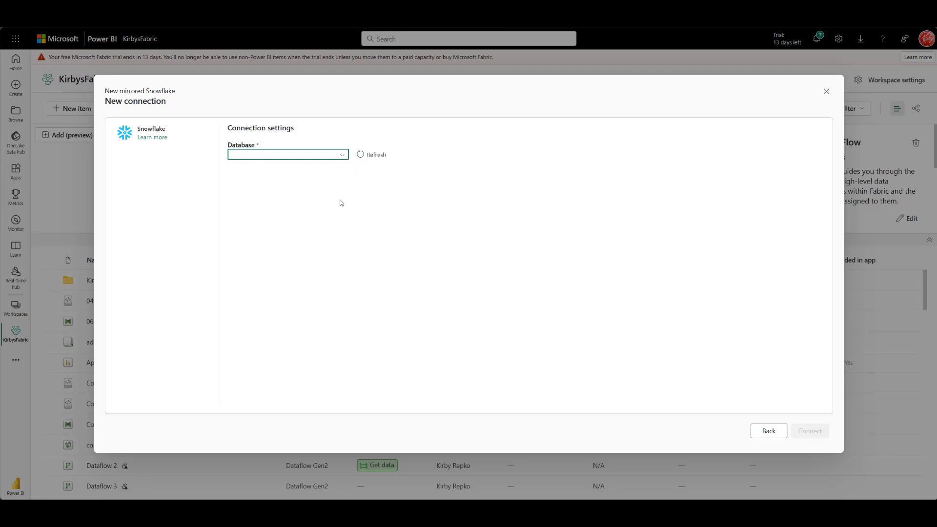
- Choose the KIRBY database and connect, leaving all four DBO tables selected
click(343, 156)
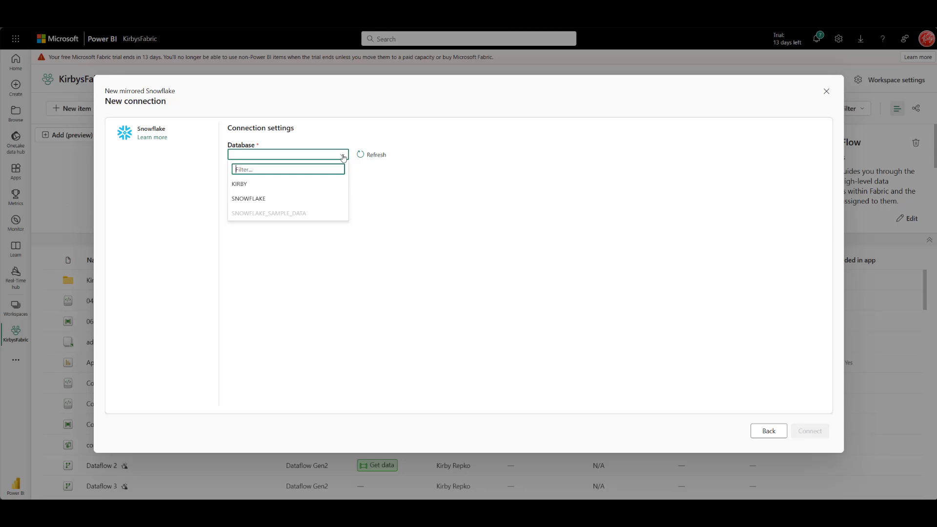
click(267, 189)
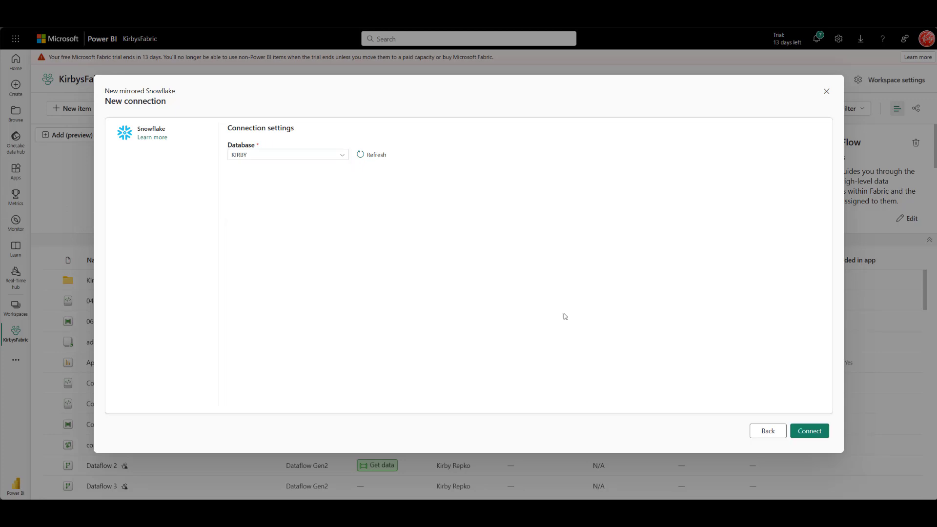
click(806, 436)
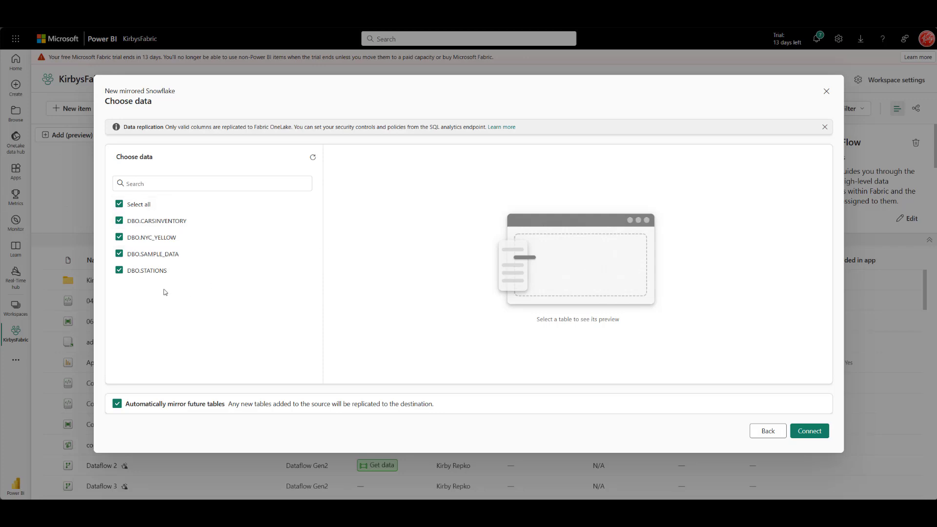
click(811, 432)
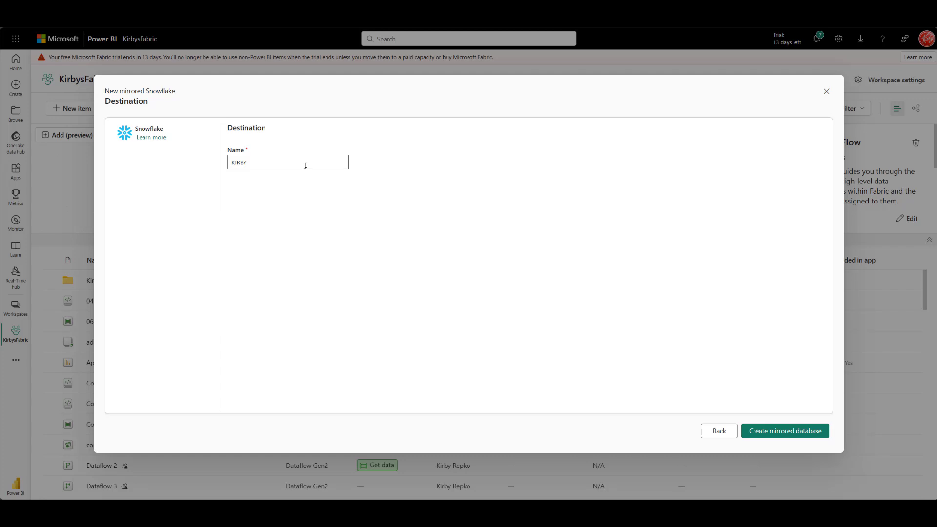
click(306, 162)
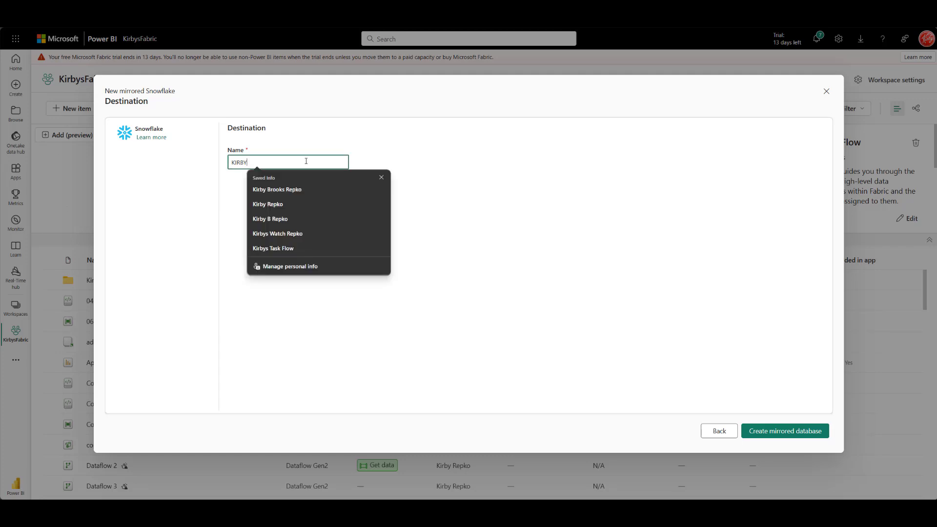
text(7)
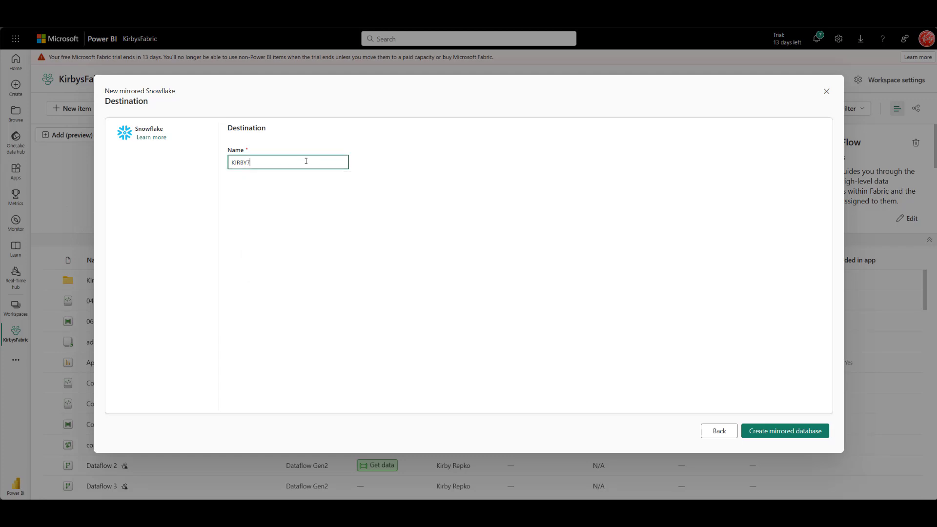
click(803, 435)
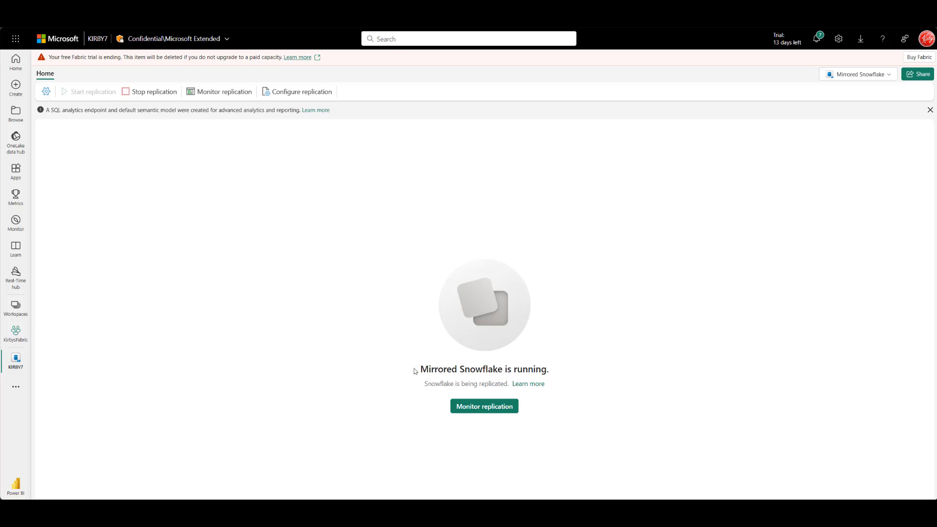
click(480, 409)
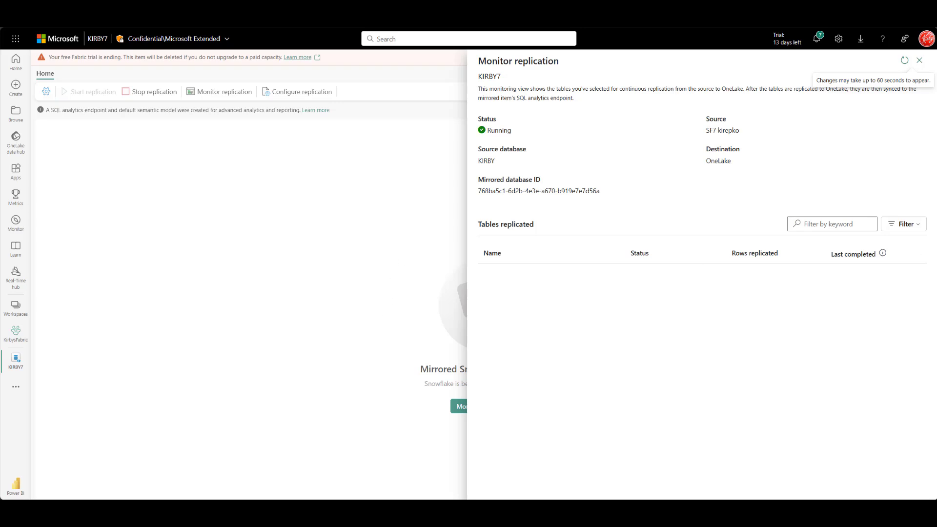
click(905, 60)
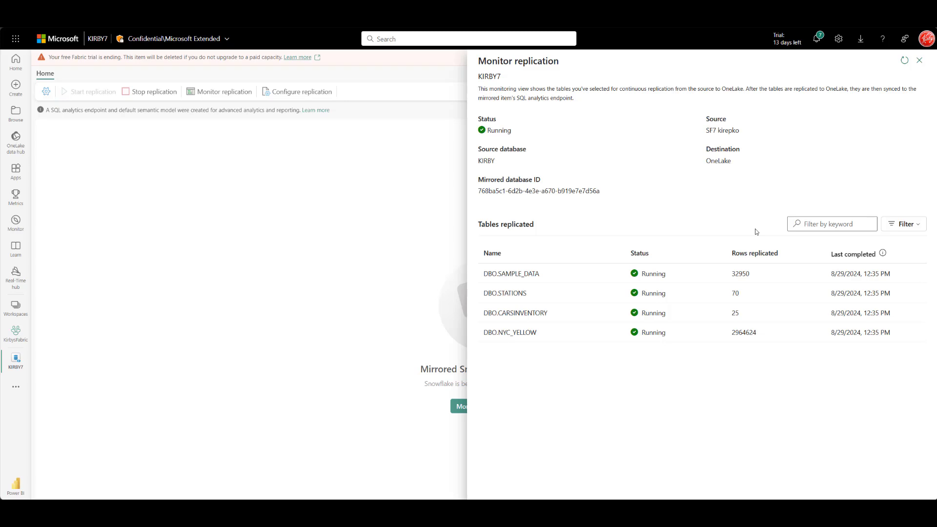
click(920, 61)
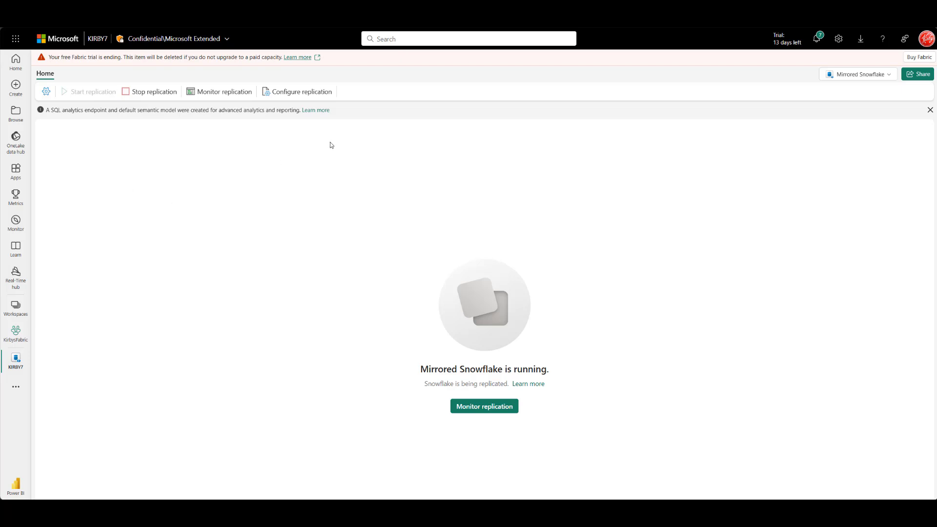
click(300, 93)
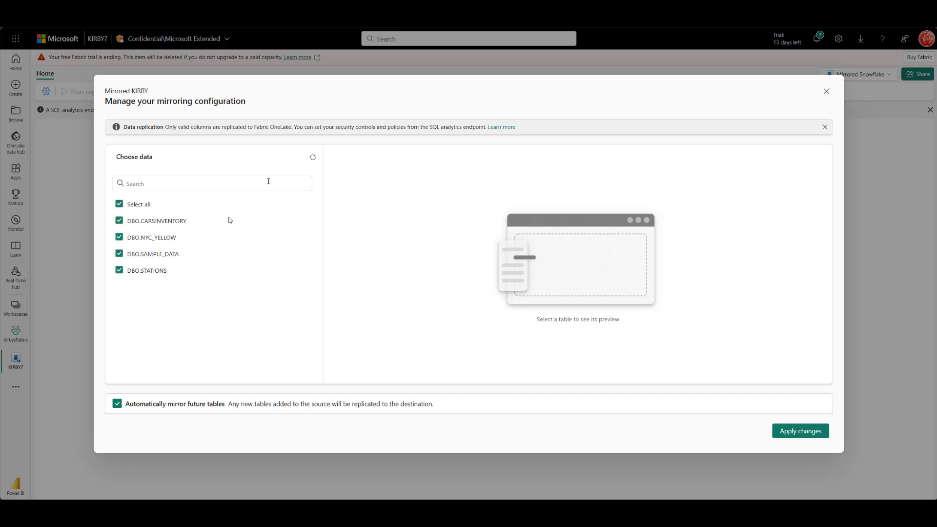
click(826, 91)
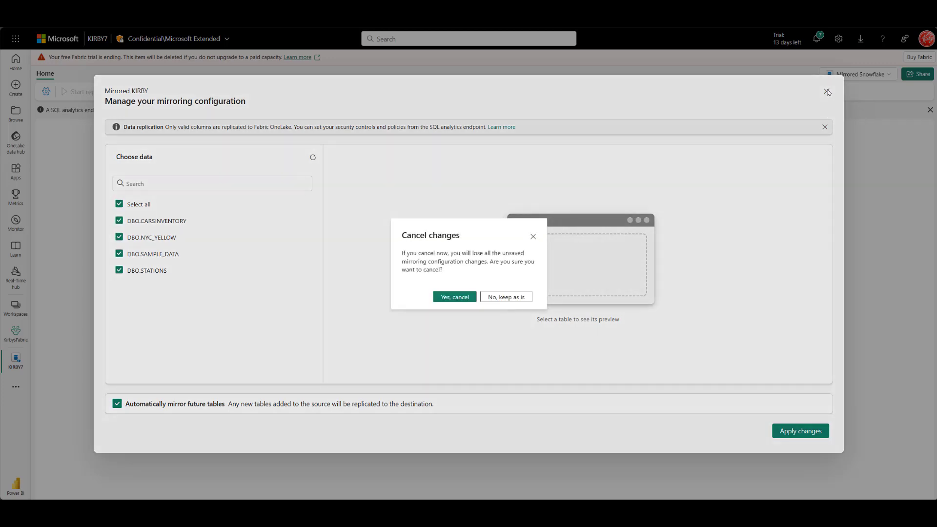
click(453, 298)
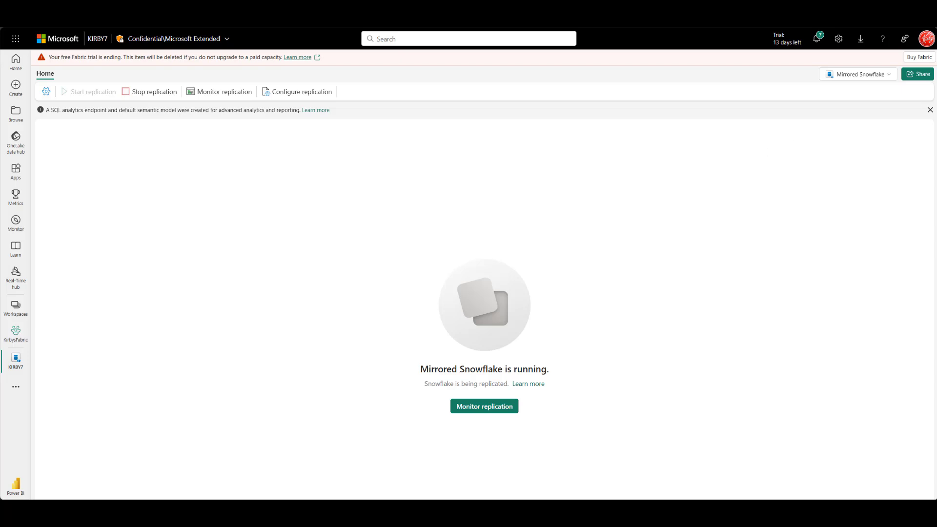
- Switch to the SQL analytics endpoint, preview NYC_YELLOW's rows, and begin a new semantic model
click(881, 77)
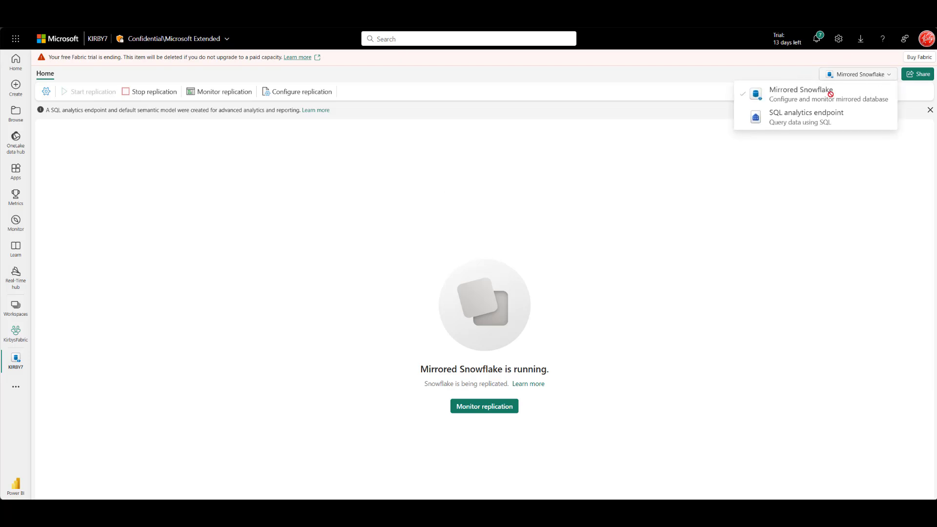
click(800, 122)
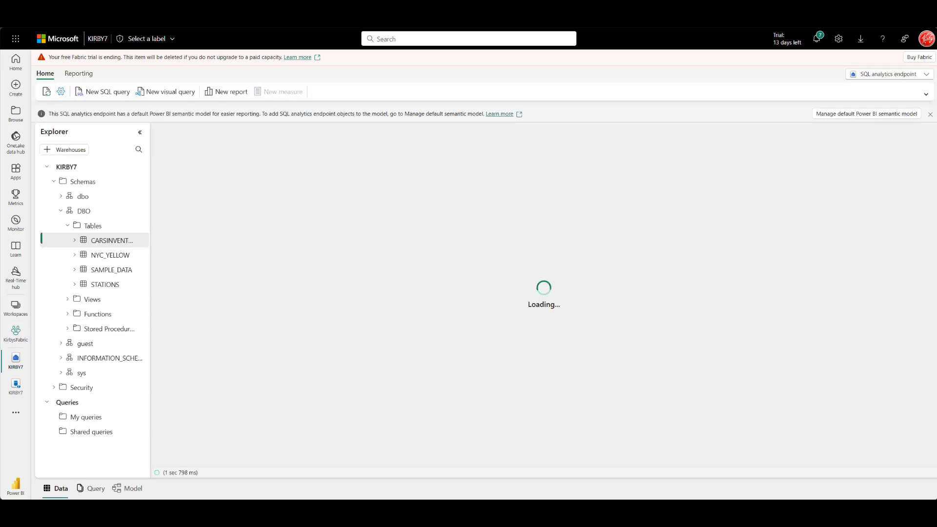
click(116, 257)
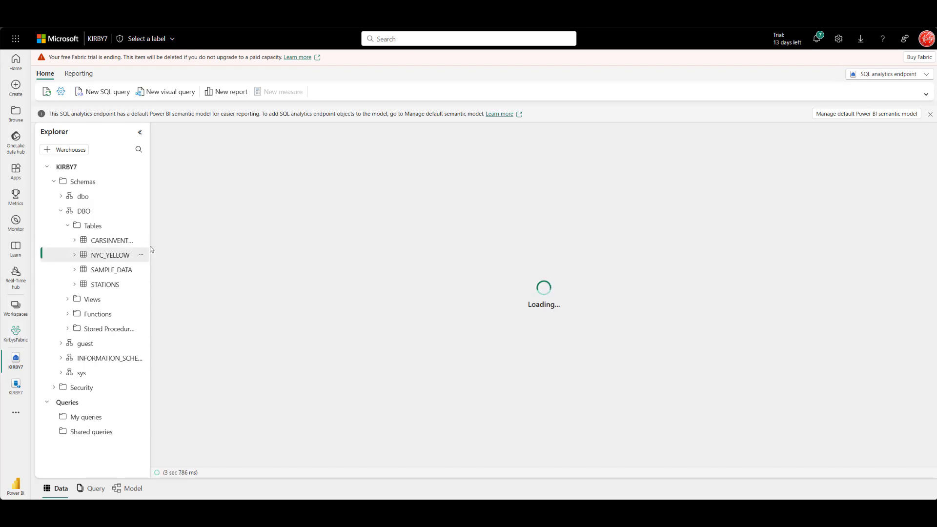
drag(149, 246, 183, 246)
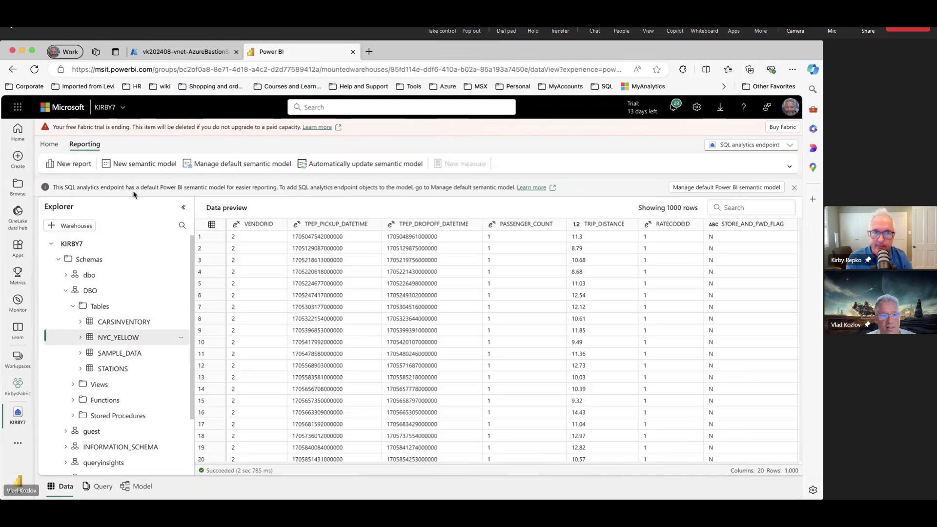
click(138, 165)
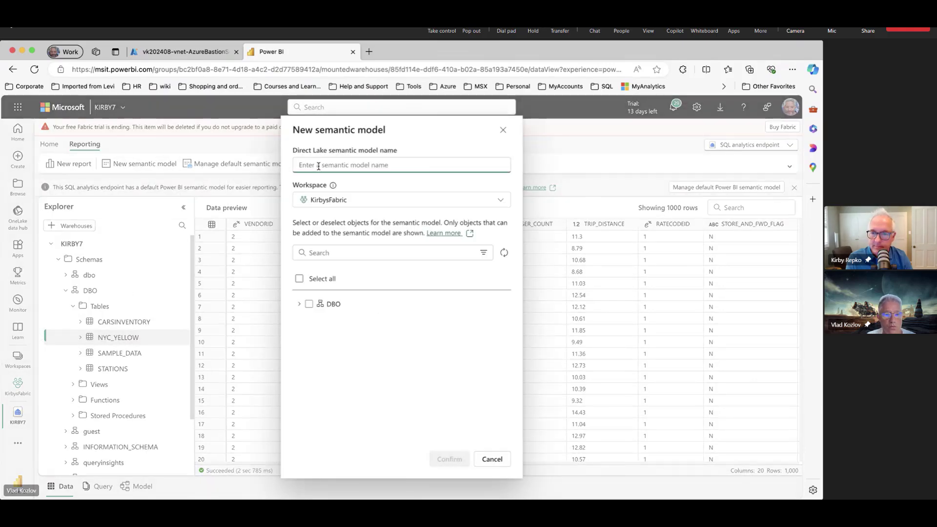
- Name the model NYC_YELLOW7, include only the DBO NYC_YELLOW table, and confirm
text(NY)
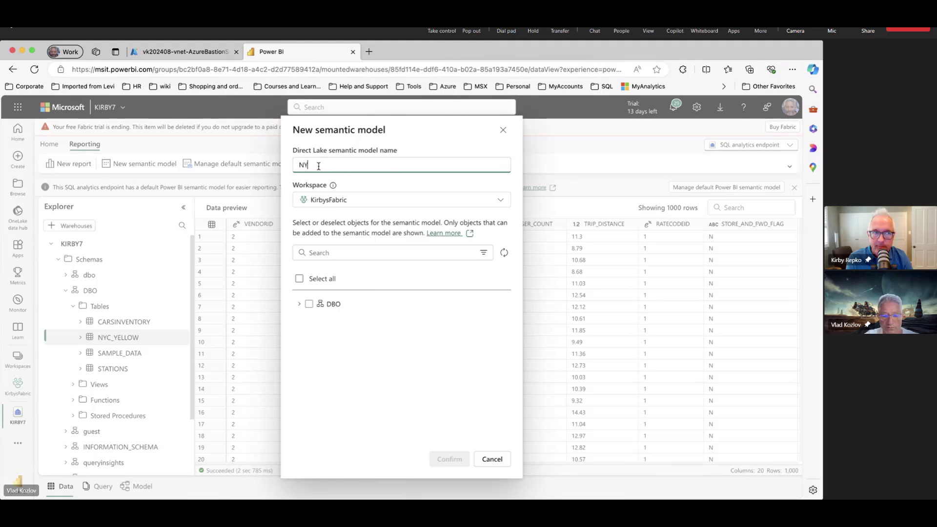
text(C_)
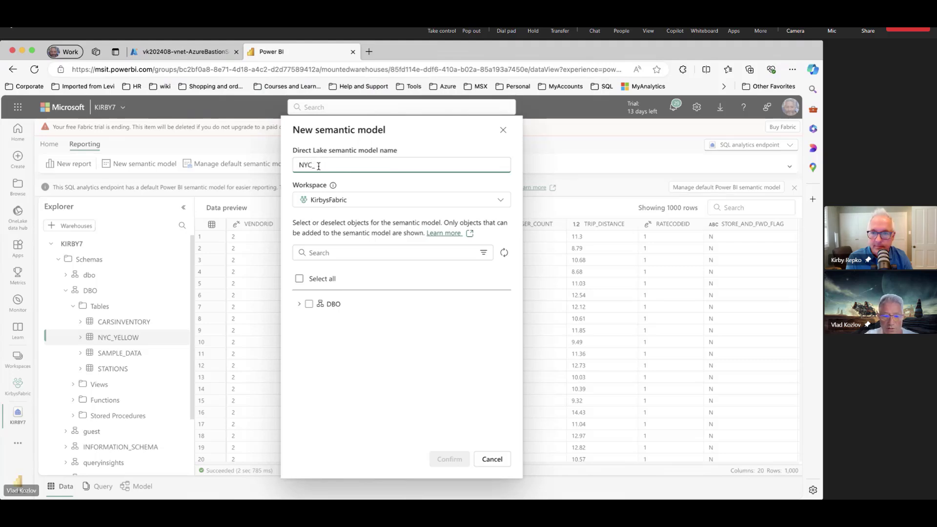
text(YELLO)
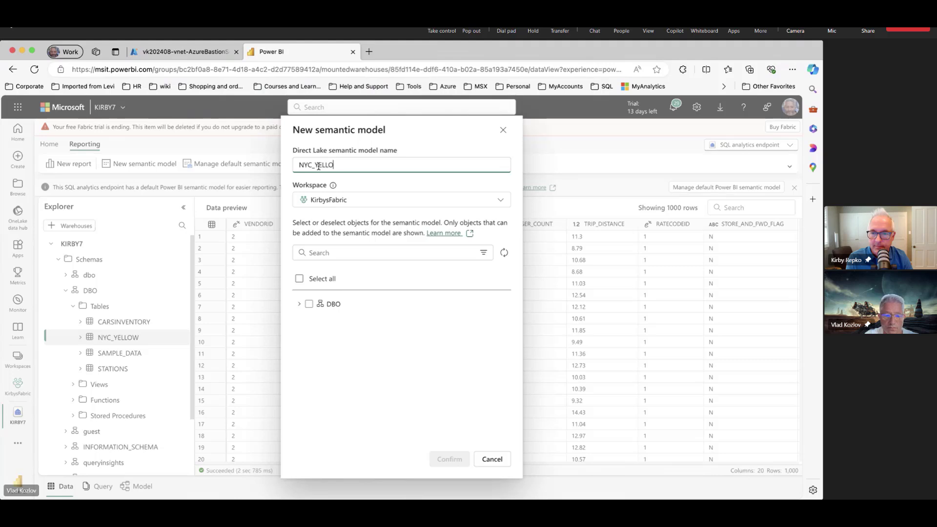
text(W7)
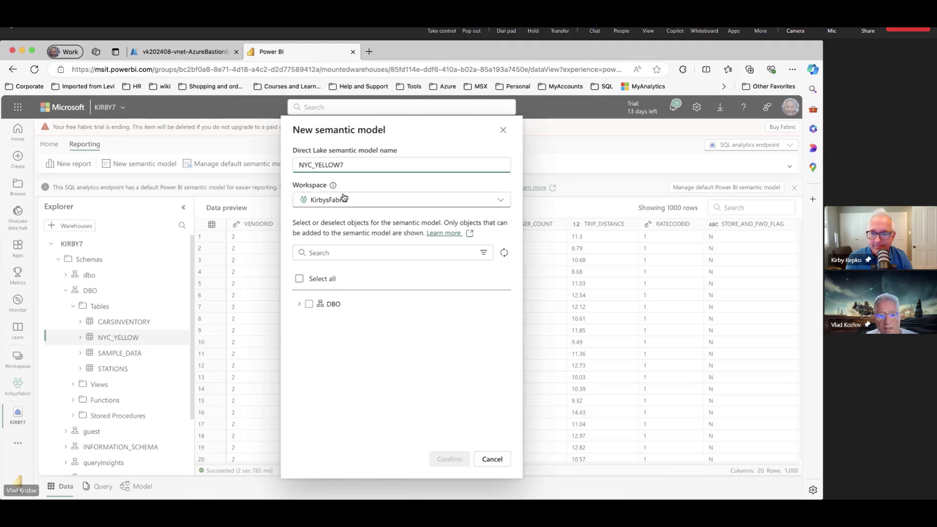
click(299, 304)
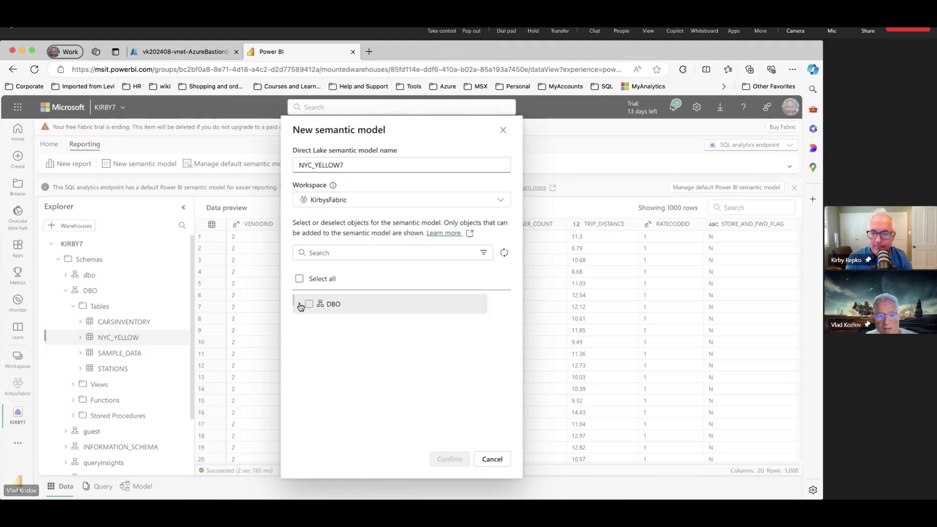
click(306, 325)
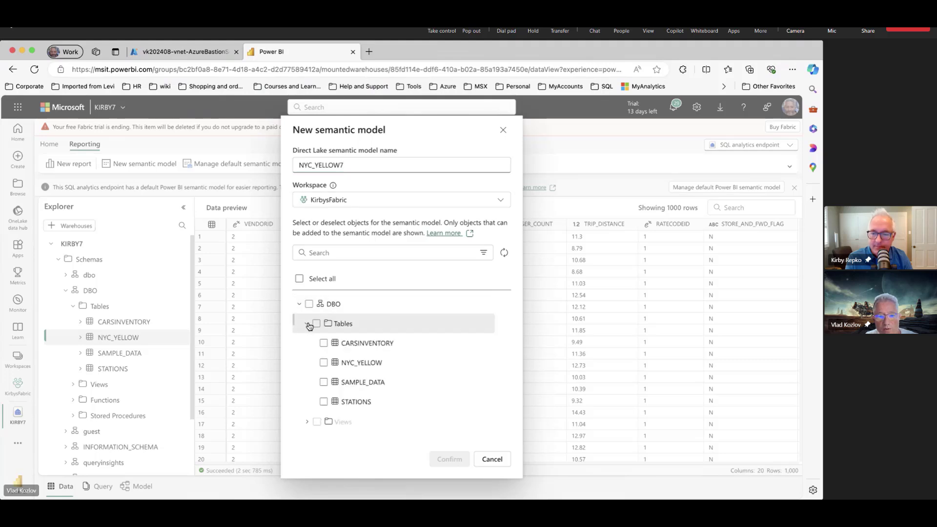
click(324, 363)
click(450, 459)
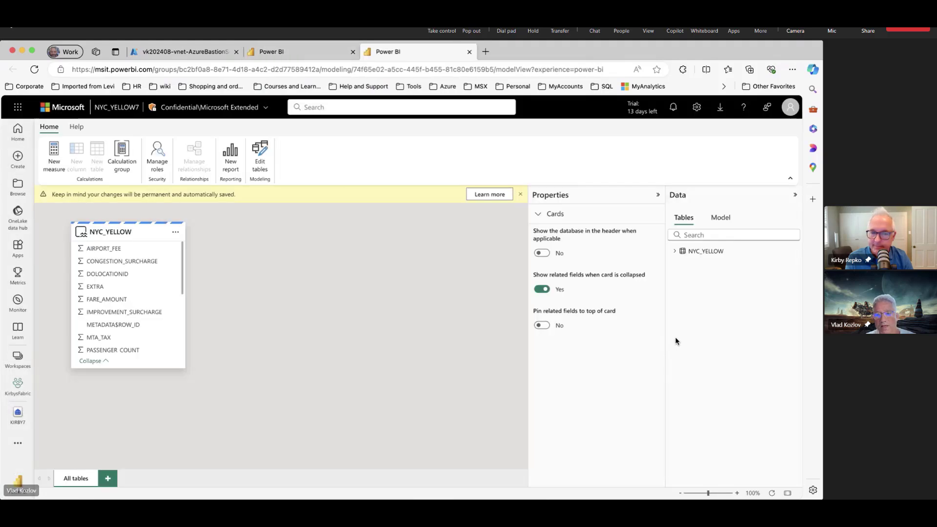
- Expand the NYC_YELLOW table in the Data pane to show its columns
click(675, 252)
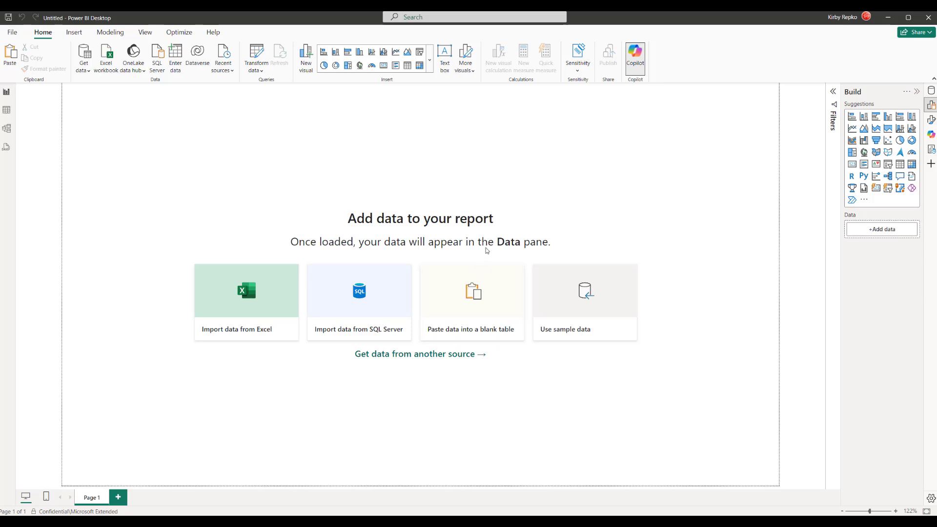
- Connect the report live to the NYC_YELLOW7 semantic model from the OneLake data hub, then close Copilot
click(137, 72)
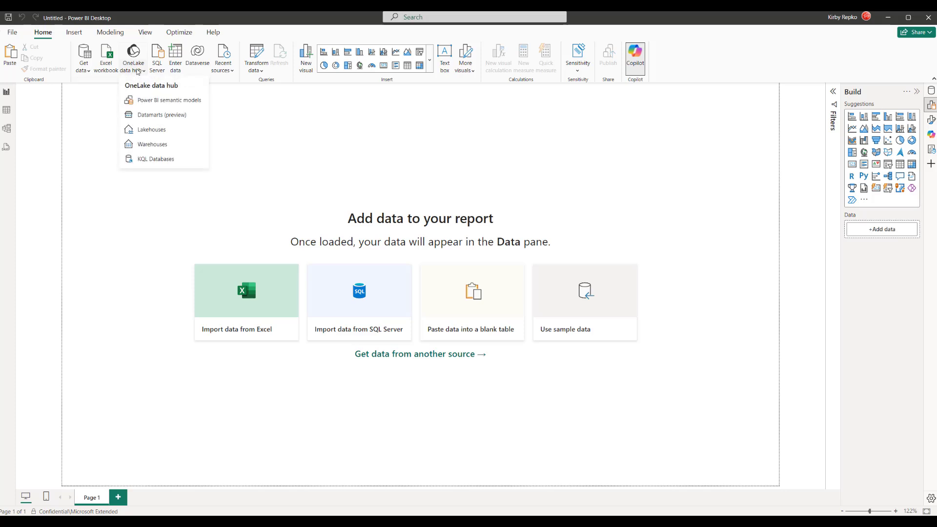
click(165, 105)
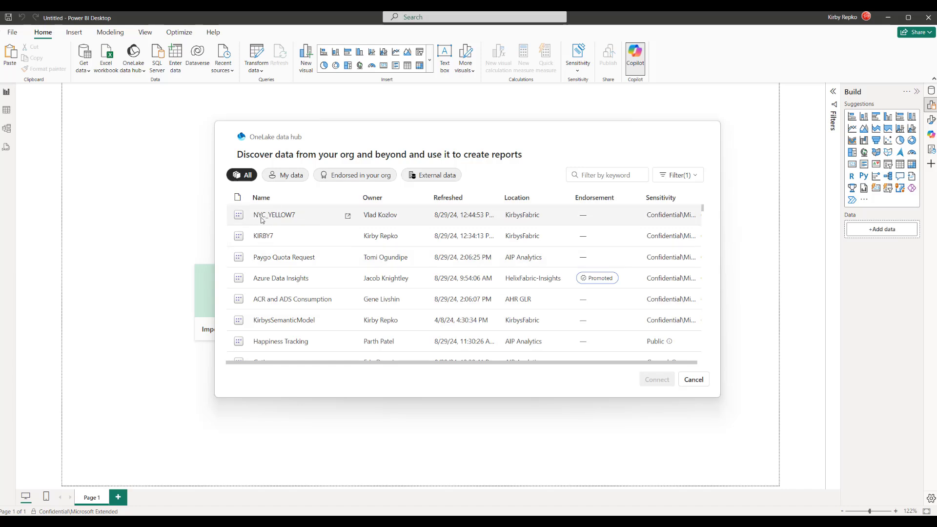
click(299, 217)
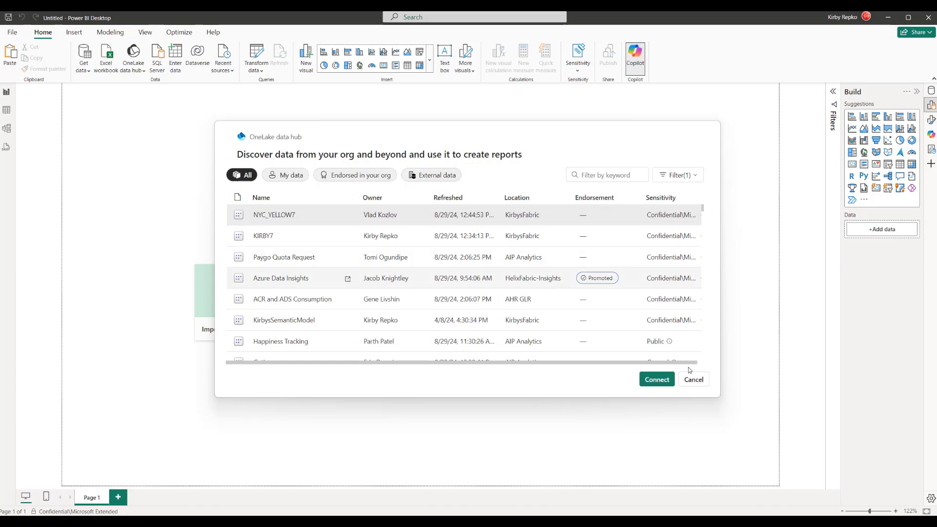
click(656, 380)
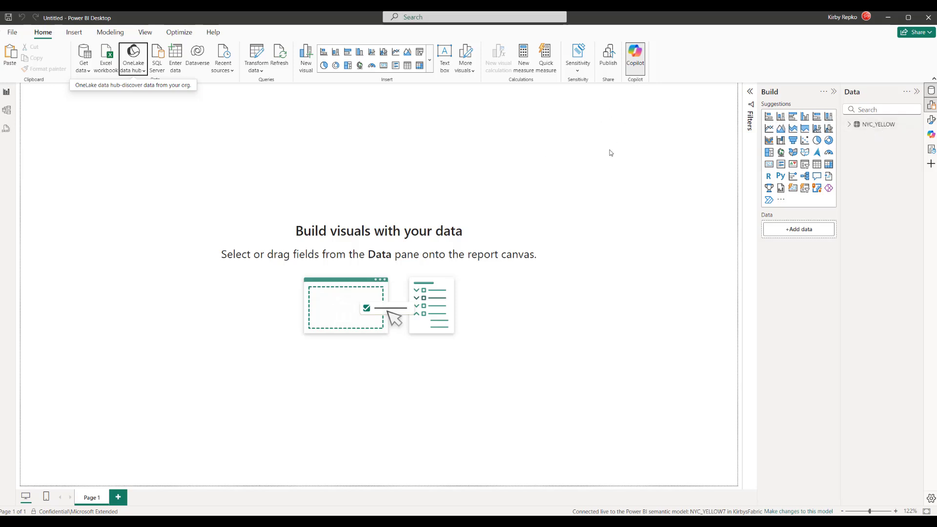
click(637, 61)
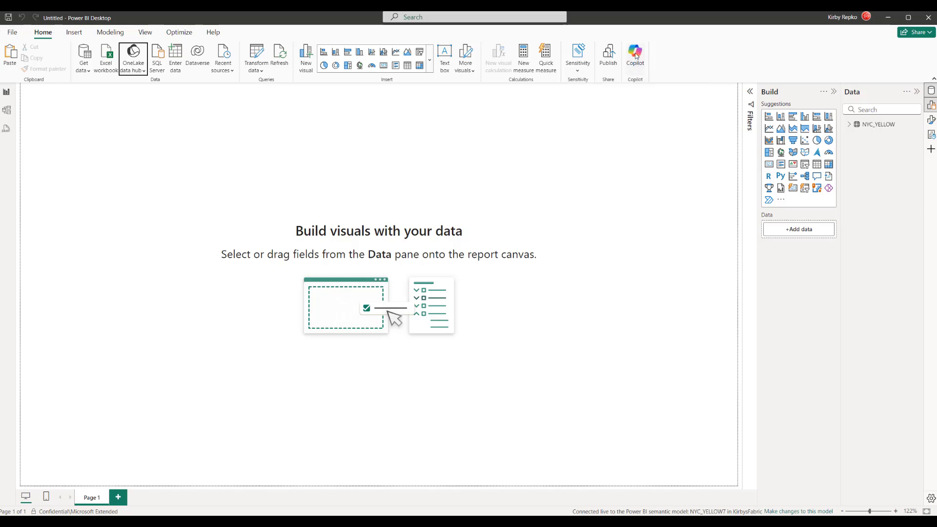
- Have Copilot create its suggested Fare Amount Analysis page, then close the Copilot and Data panes
click(636, 58)
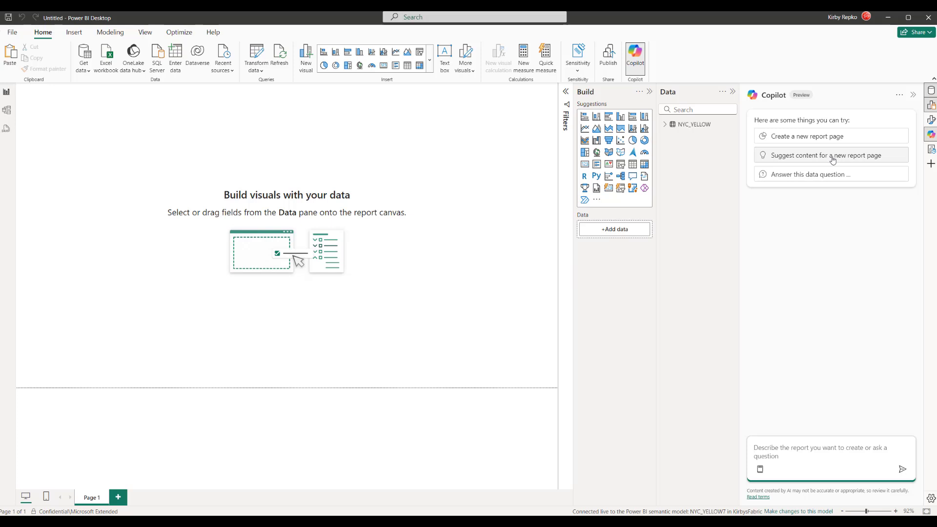
click(832, 159)
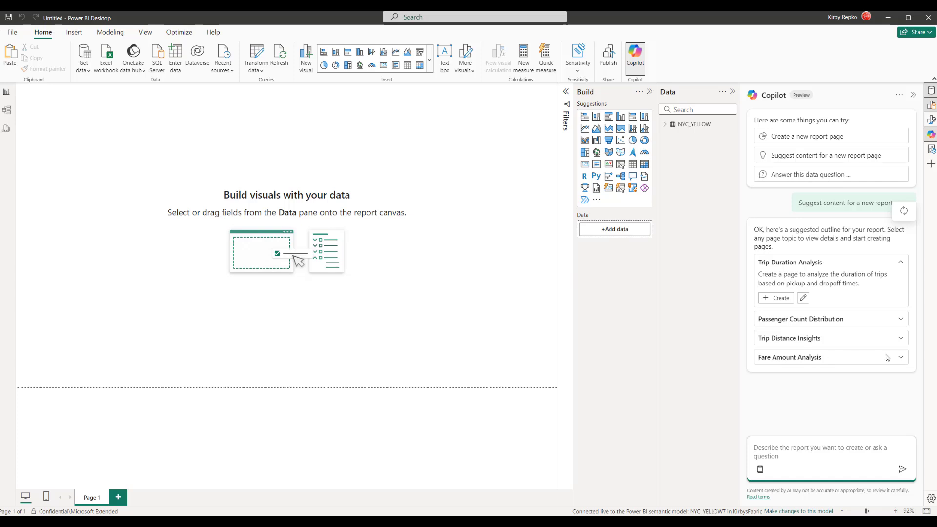
click(901, 358)
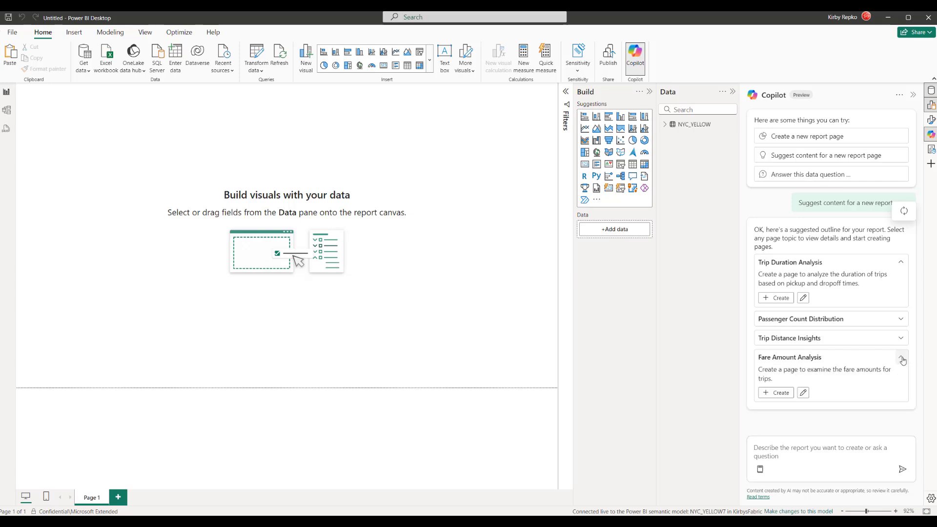
click(782, 396)
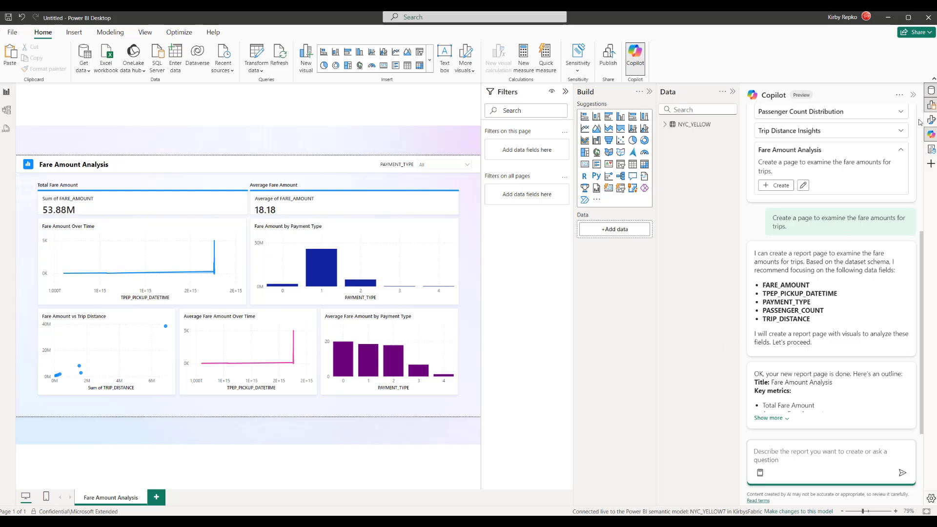
click(913, 95)
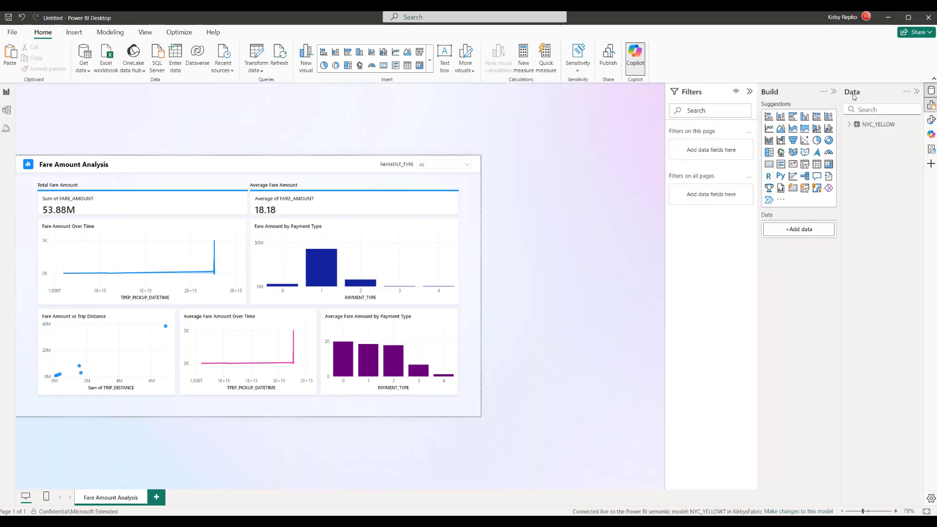
click(917, 92)
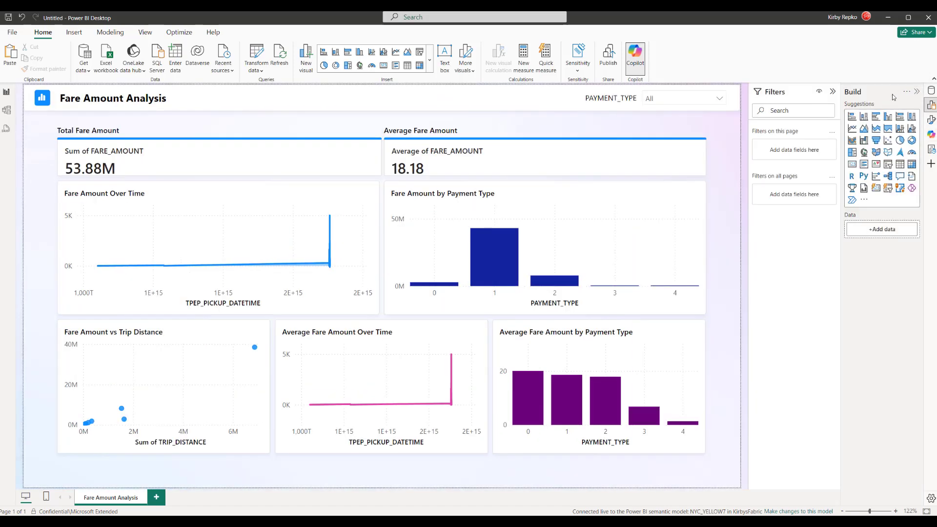
- Record visual load times with Performance analyzer and expand Average Fare Amount's breakdown (119 ms DAX query)
click(918, 92)
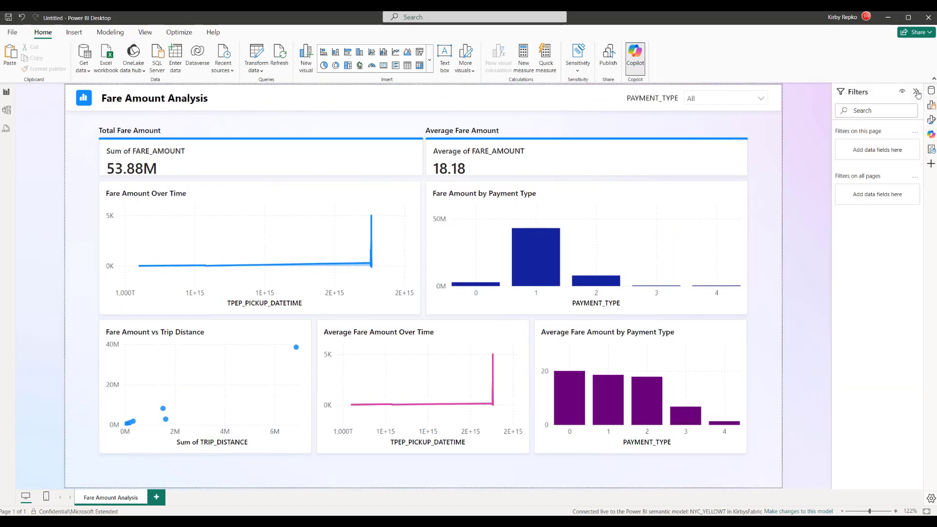
click(179, 34)
click(102, 63)
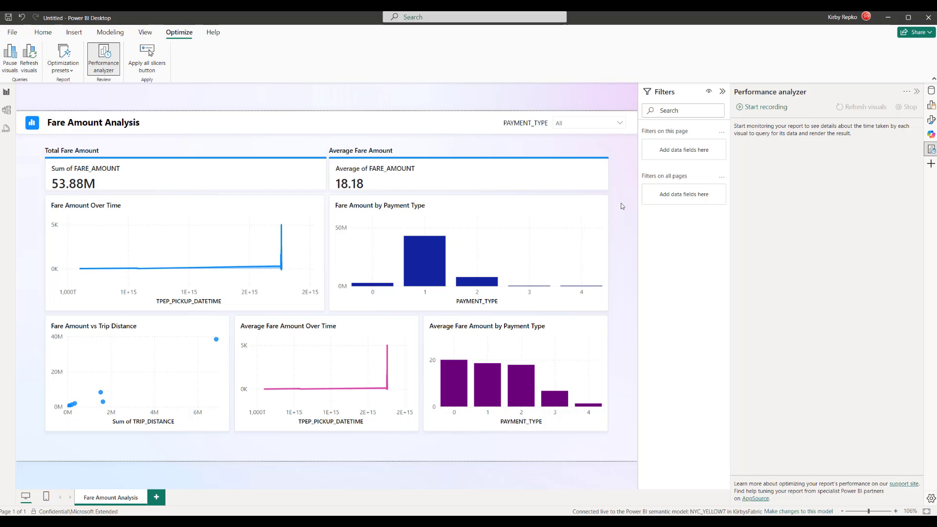
click(764, 108)
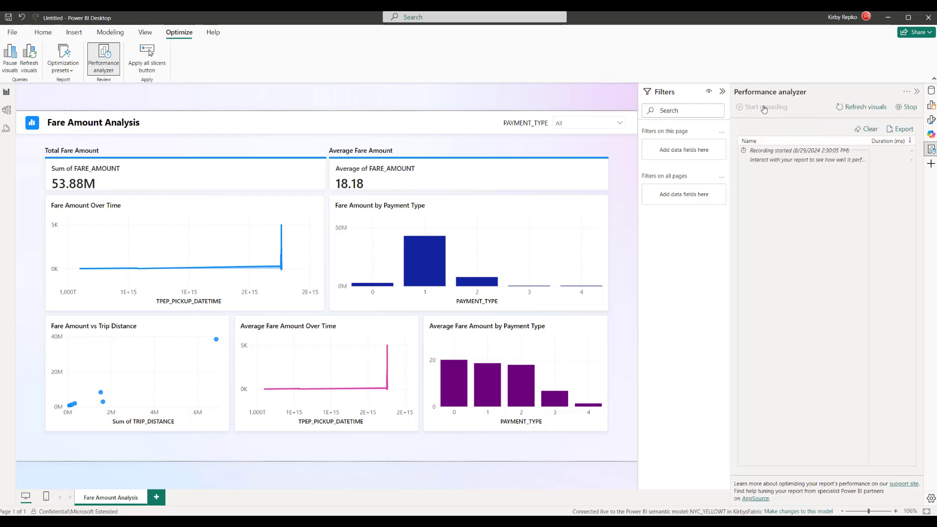
click(861, 109)
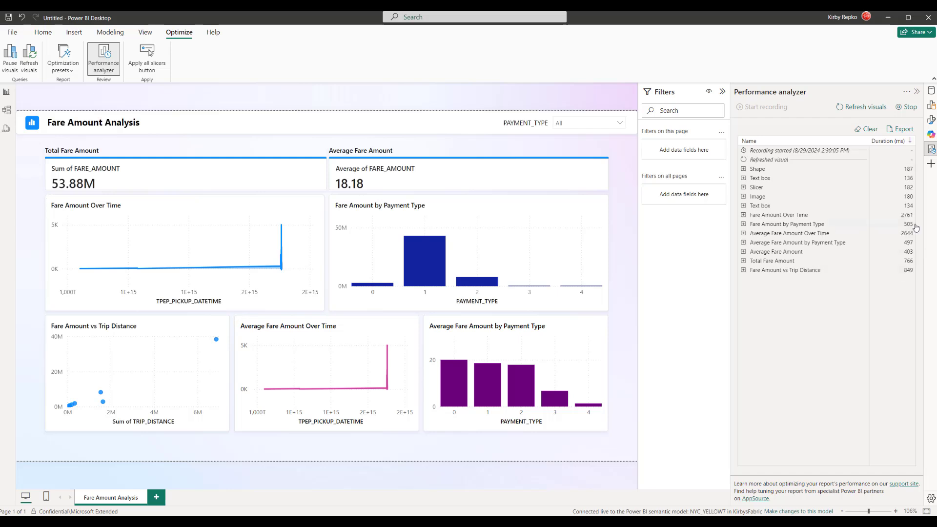
click(912, 109)
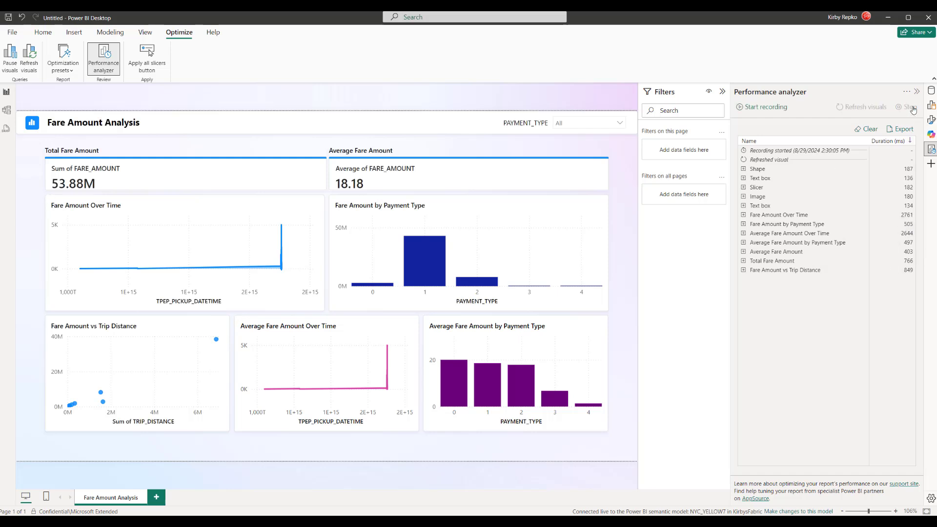
click(743, 253)
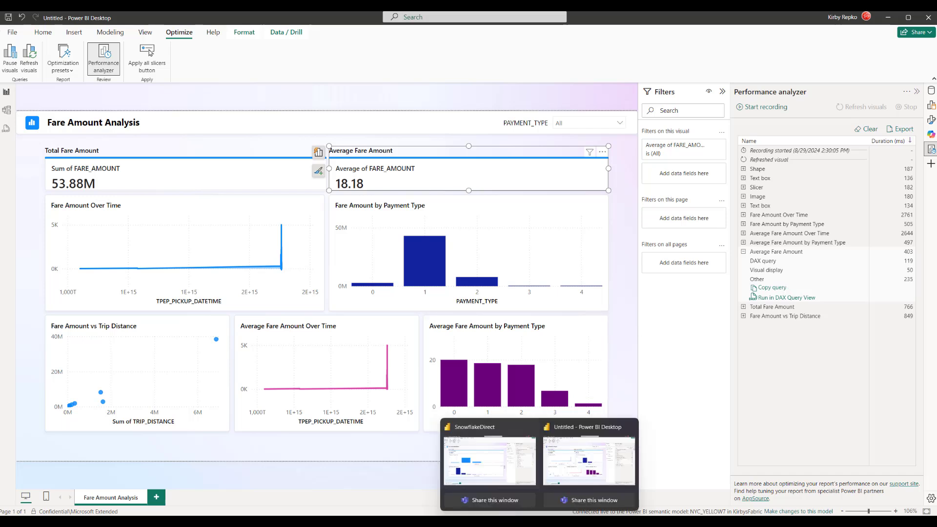
- Record Performance analyzer timings of a full visual refresh in the DirectQuery SnowflakeDirect report
click(509, 464)
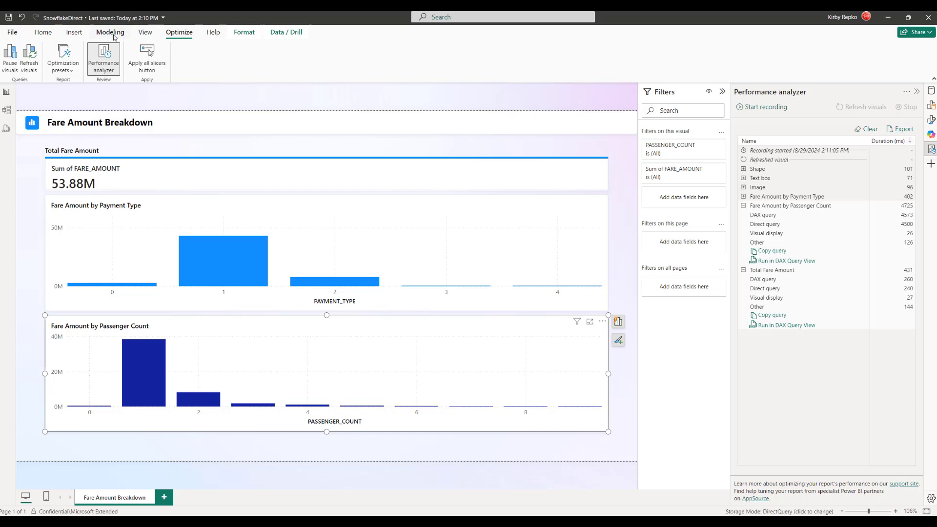
click(101, 59)
click(101, 59)
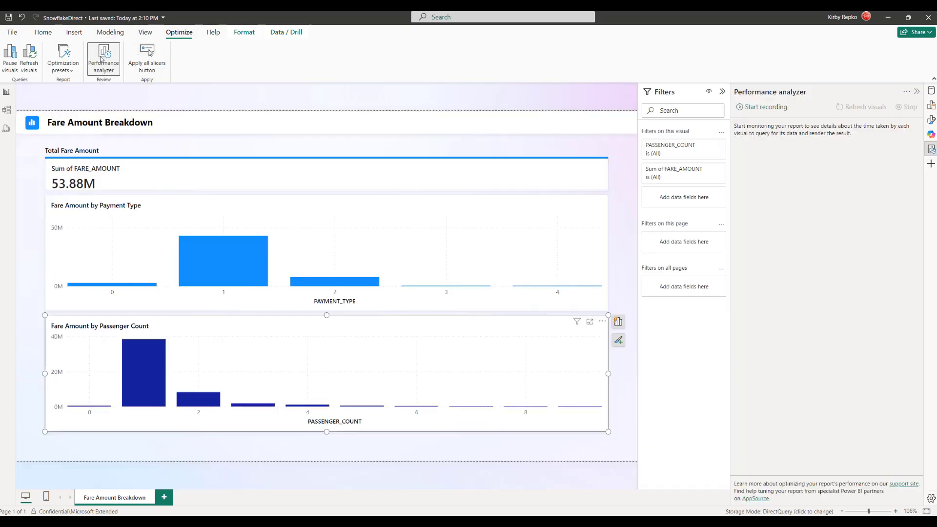
click(756, 111)
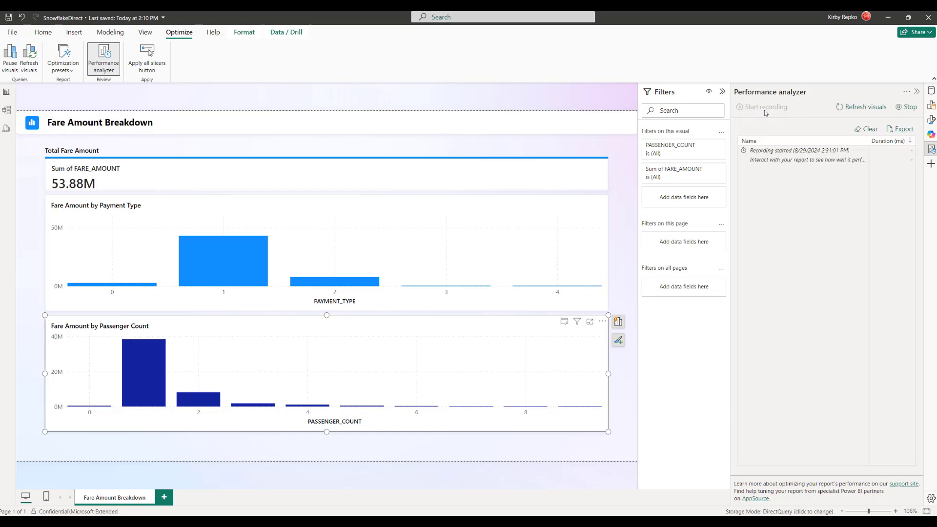
click(865, 110)
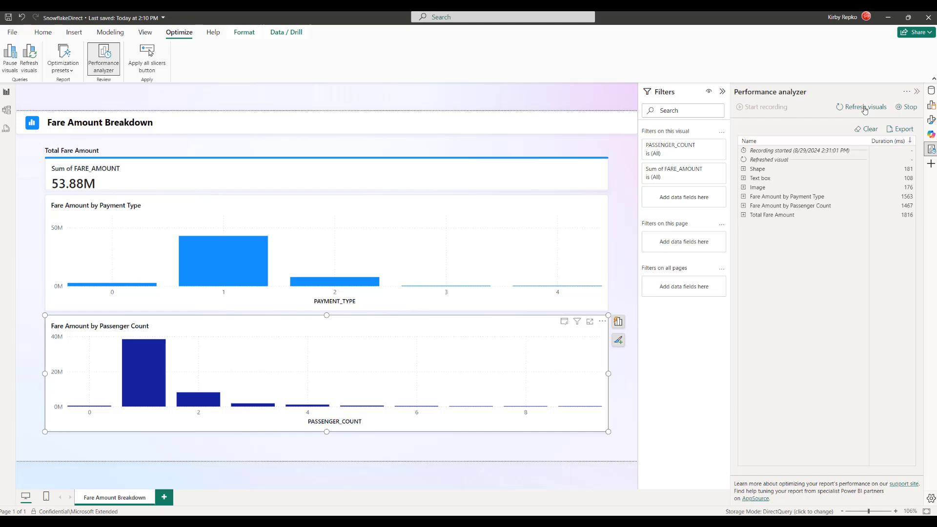
click(910, 108)
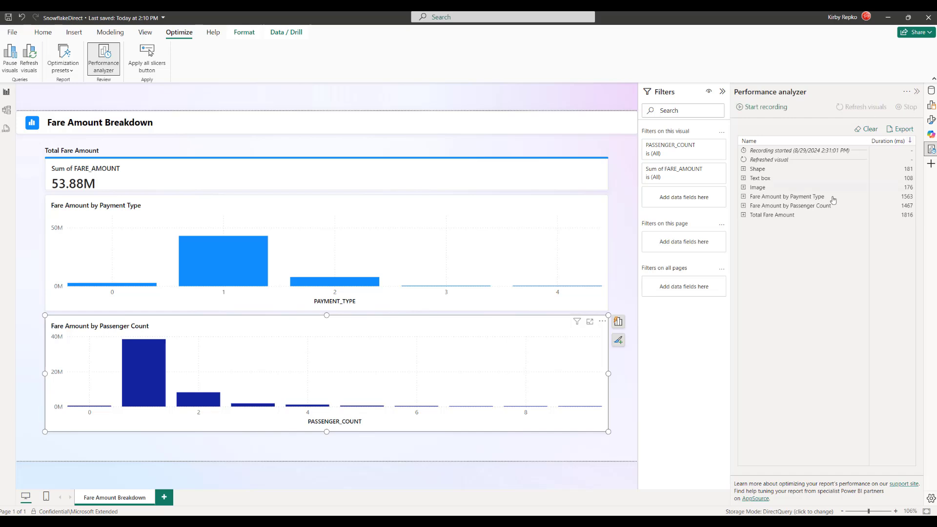
- Inspect the Fare Amount by Passenger Count and Payment Type timings, then return to Fare Amount Analysis
click(743, 206)
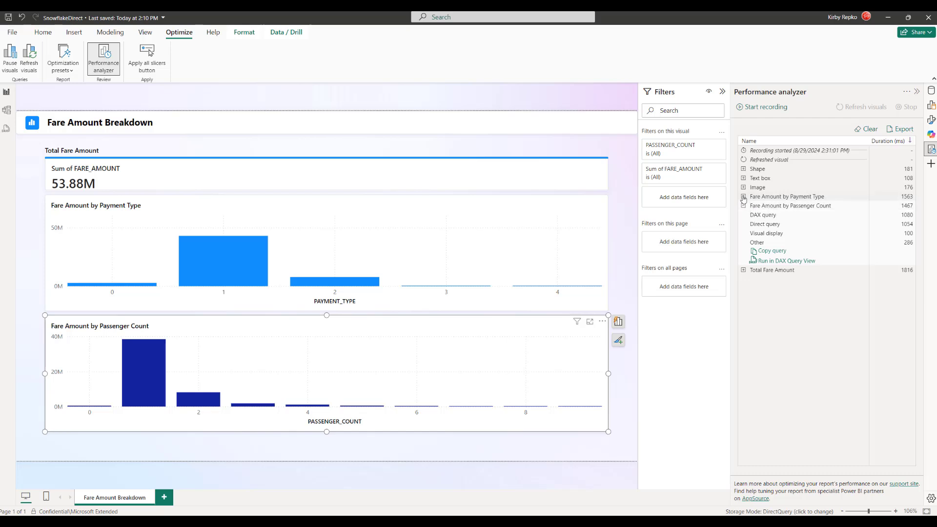
click(744, 197)
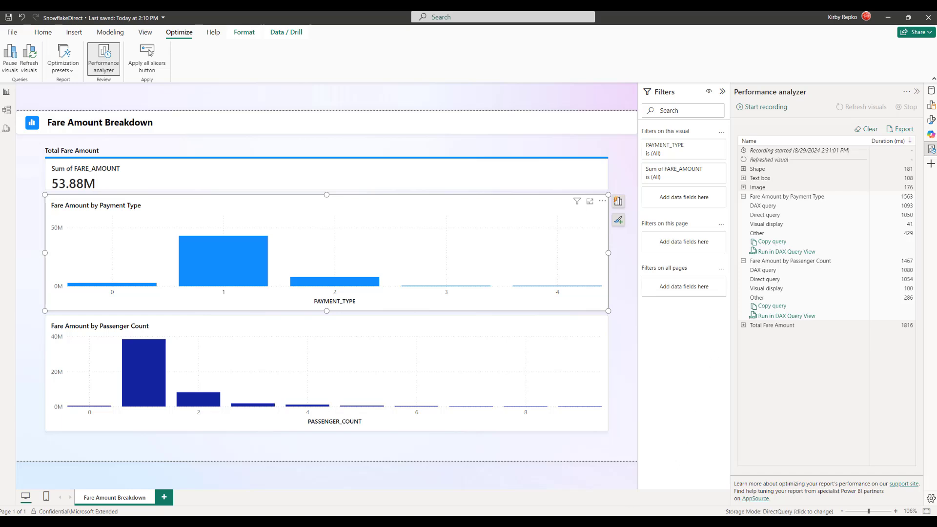
click(585, 462)
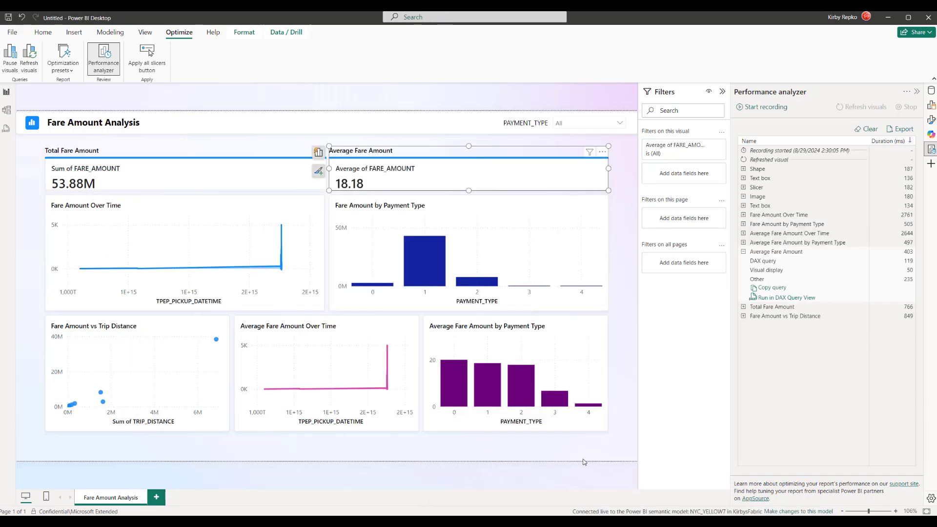